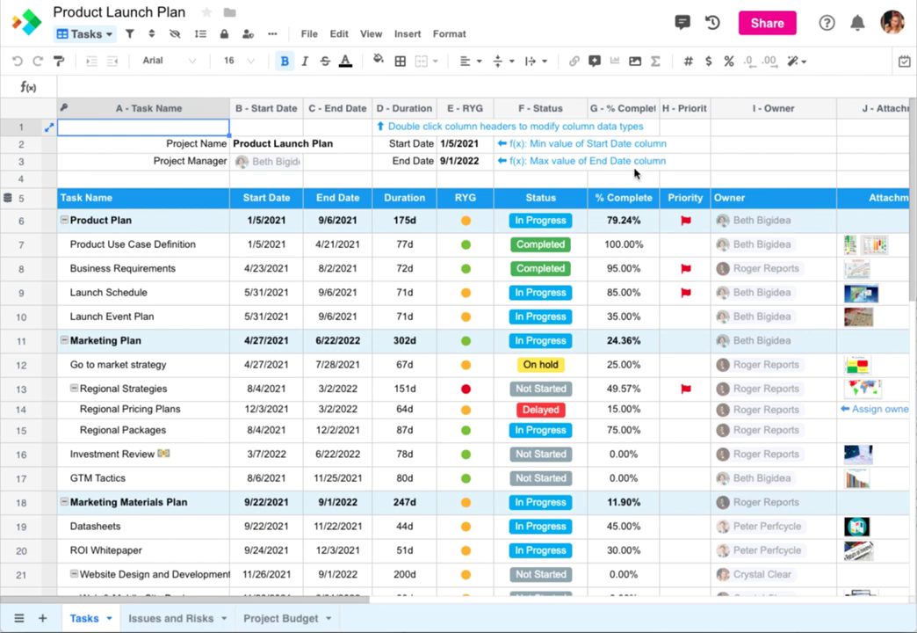
Create a Gantt view named "Launch Timeline" for the Tasks worksheet and close its Project Management dialog
{"action": "left_click", "coordinate": [109, 35]}
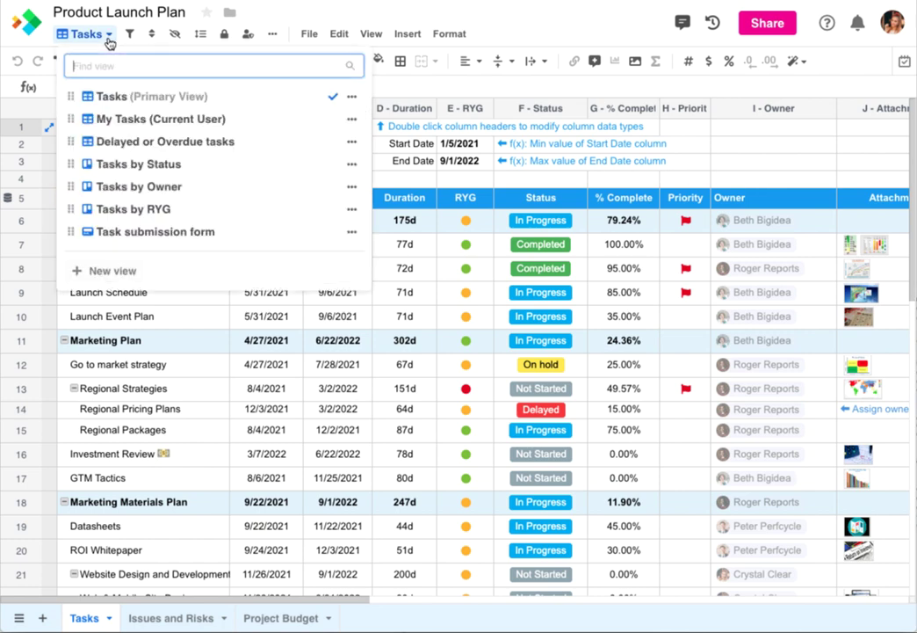
{"action": "left_click", "coordinate": [104, 271]}
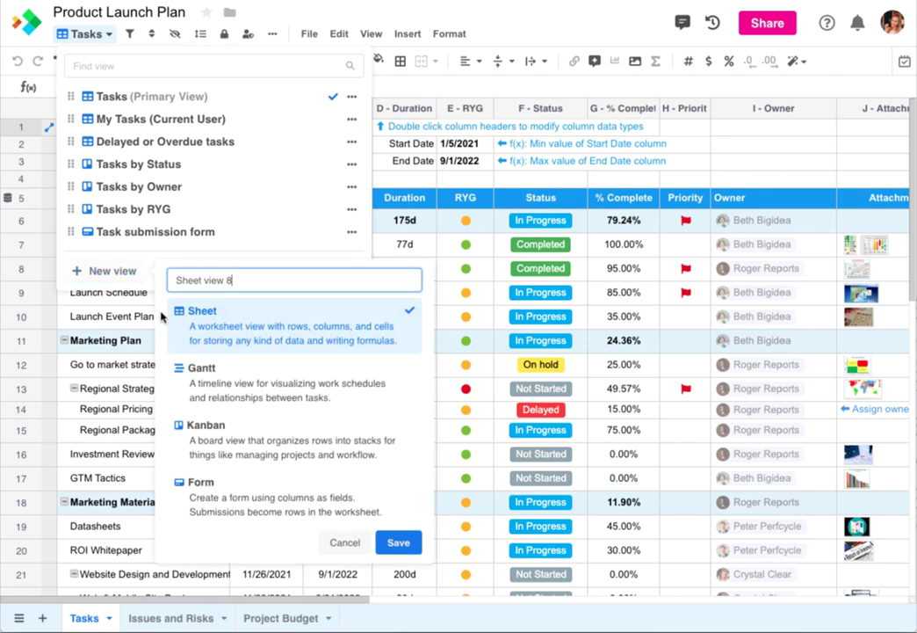
{"action": "left_click", "coordinate": [219, 380]}
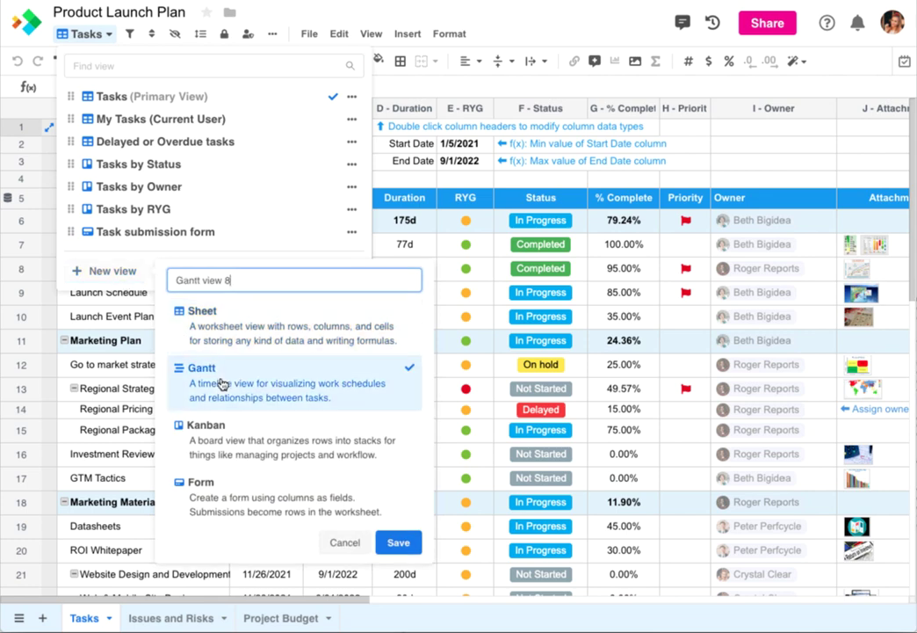
{"action": "key", "text": "ctrl+a"}
{"action": "type", "text": "Launch Timeline"}
{"action": "left_click", "coordinate": [398, 542]}
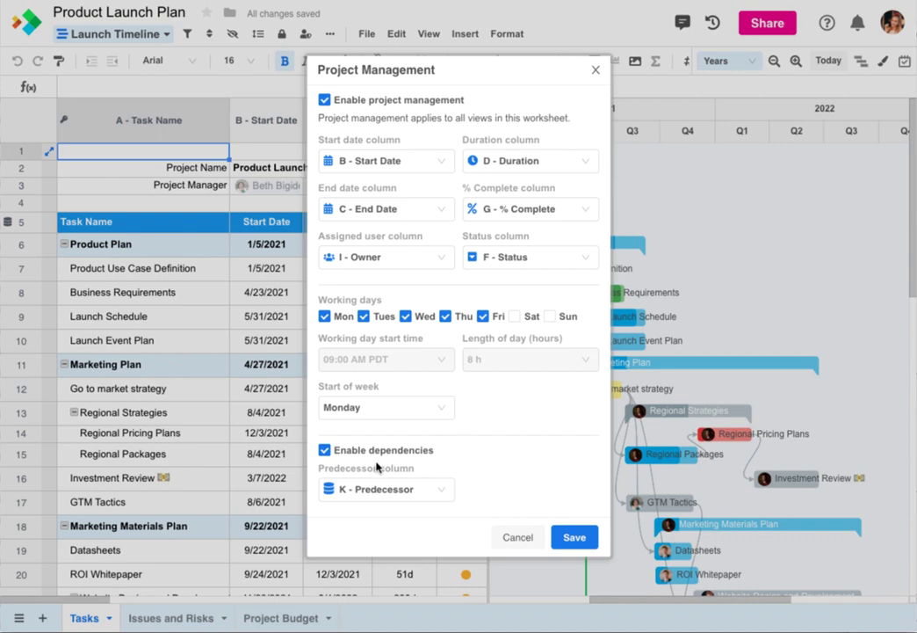
{"action": "left_click", "coordinate": [598, 72]}
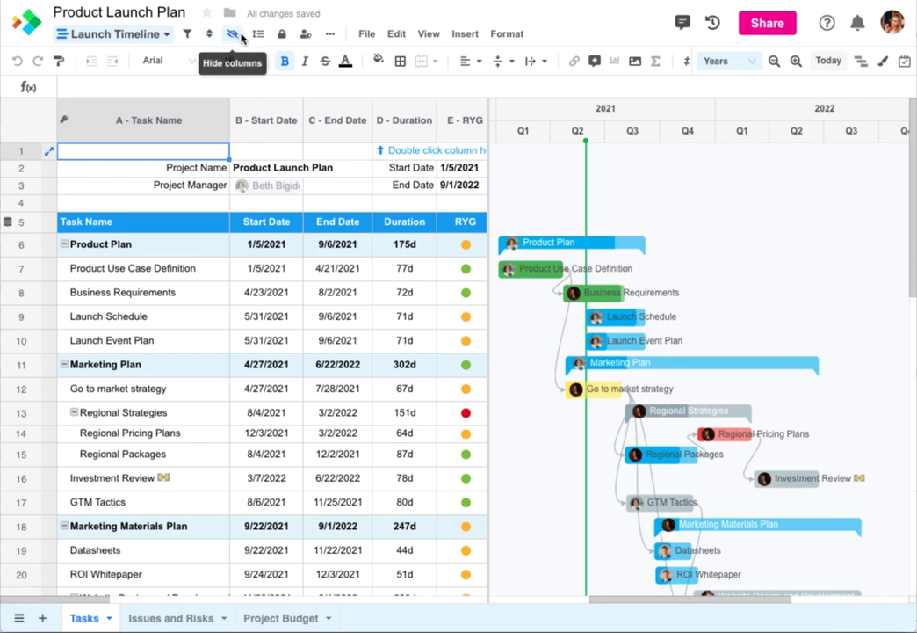
Try wider and closer zoom levels on the Gantt timeline and examine the 2021–2022 schedule
{"action": "left_click", "coordinate": [774, 63]}
{"action": "left_click", "coordinate": [774, 62]}
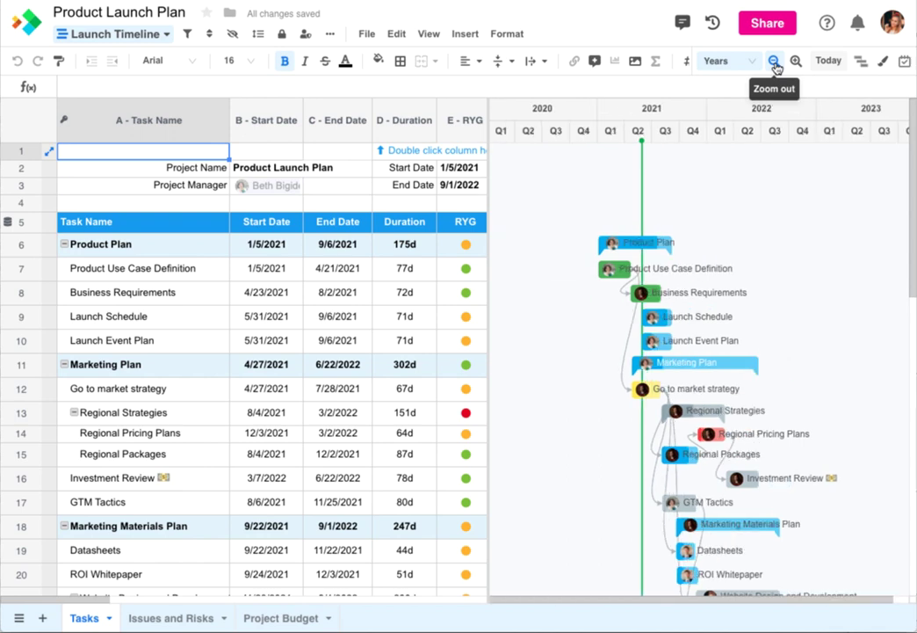
{"action": "left_click", "coordinate": [776, 62]}
{"action": "left_click", "coordinate": [795, 61]}
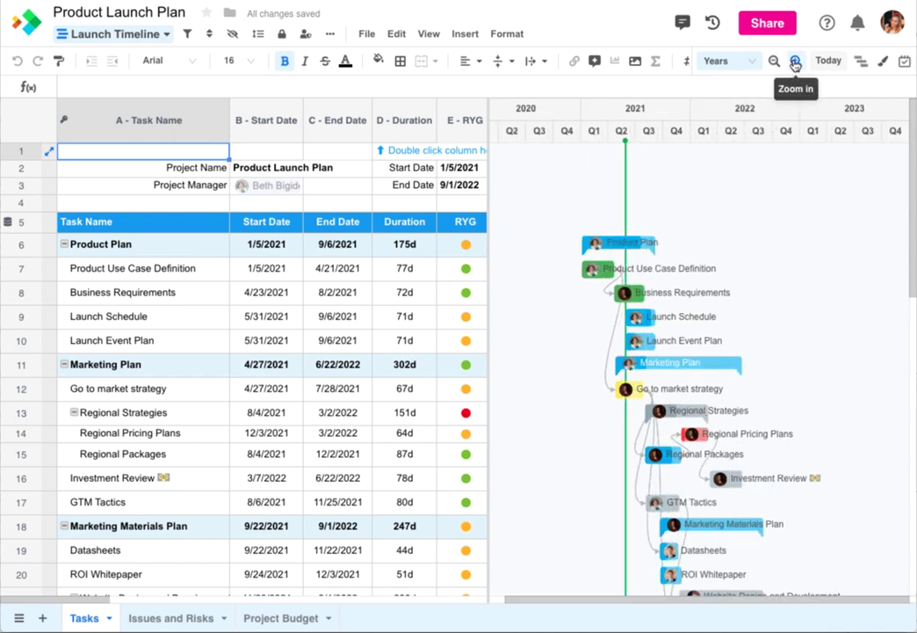
{"action": "left_click", "coordinate": [796, 62]}
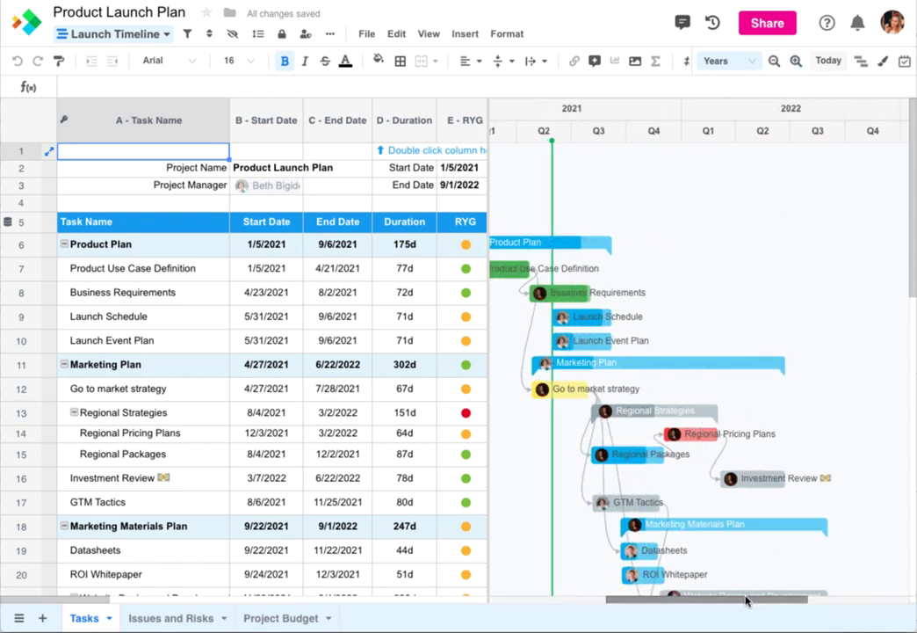
{"action": "left_click_drag", "start_coordinate": [744, 601], "coordinate": [721, 600]}
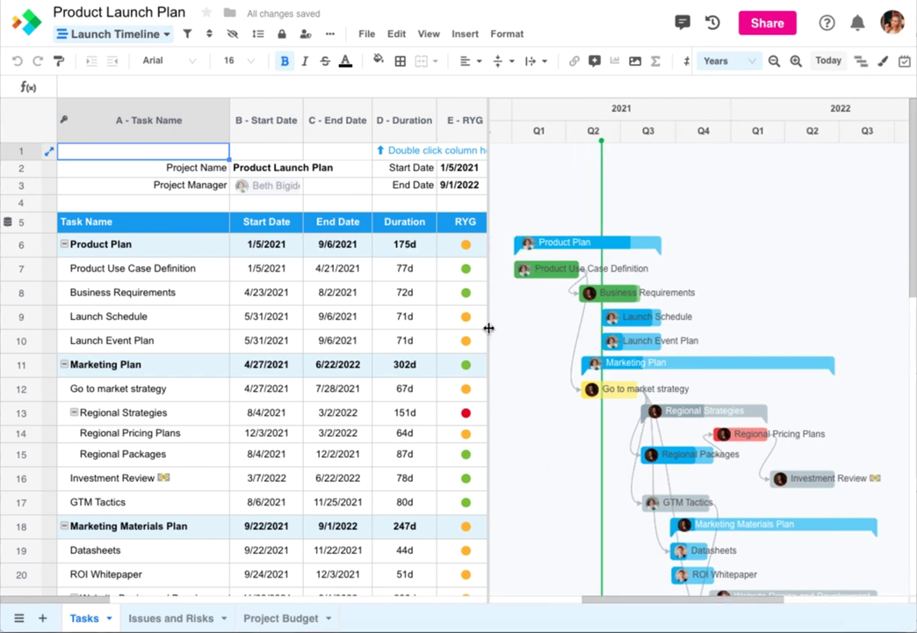
Widen the sheet area beside the Gantt chart slightly and make the Go to market strategy row taller
{"action": "left_click_drag", "start_coordinate": [488, 328], "coordinate": [492, 363]}
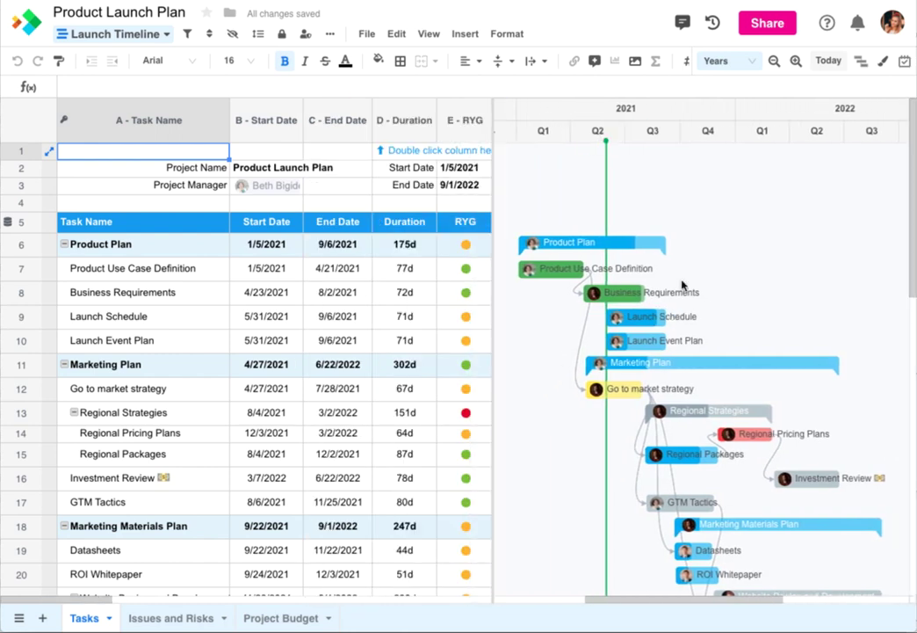
{"action": "mouse_move", "coordinate": [906, 189]}
{"action": "left_mouse_down"}
{"action": "mouse_move", "coordinate": [905, 311]}
{"action": "mouse_move", "coordinate": [914, 179]}
{"action": "left_mouse_up"}
{"action": "left_click_drag", "start_coordinate": [16, 395], "coordinate": [18, 424]}
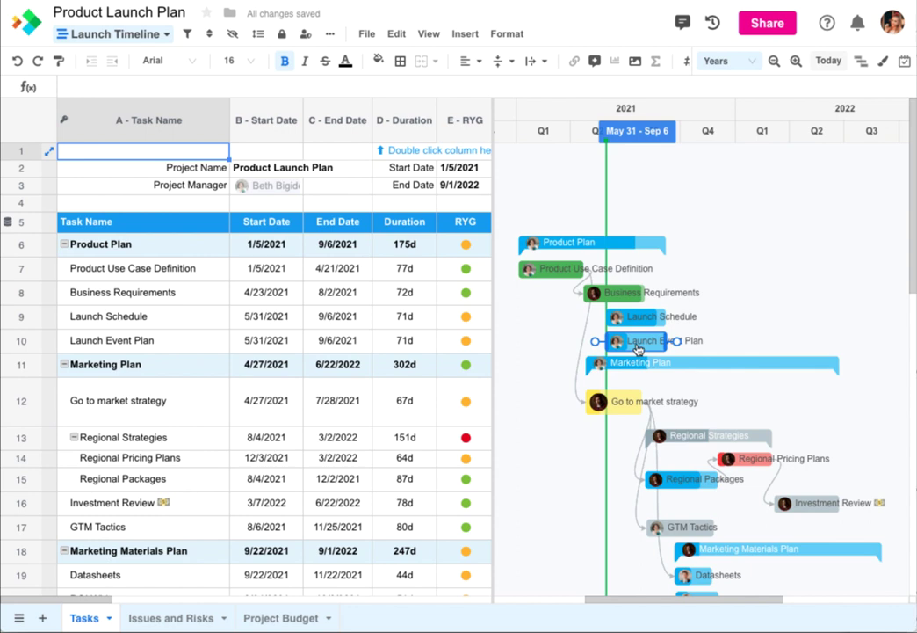
Reschedule the Launch Event Plan bar on the timeline to run from 9/27/2021 to 4/1/2022
{"action": "left_click_drag", "start_coordinate": [637, 348], "coordinate": [738, 348]}
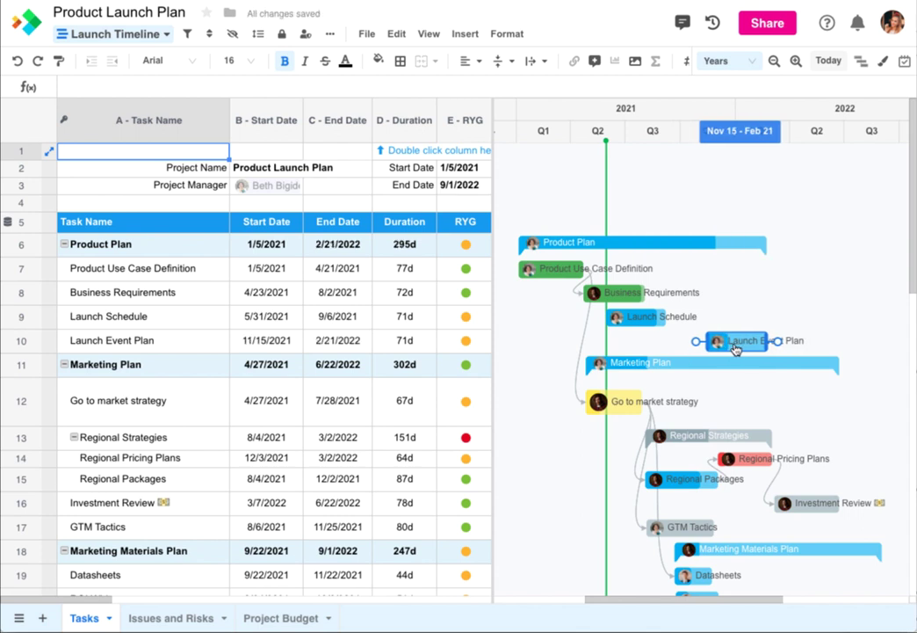
{"action": "left_click_drag", "start_coordinate": [765, 341], "coordinate": [791, 341]}
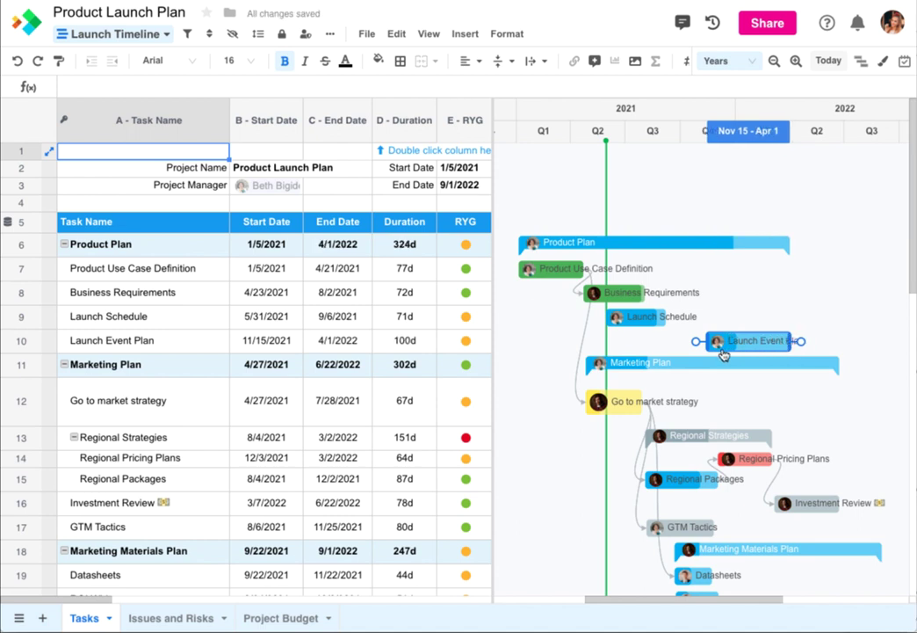
{"action": "left_click_drag", "start_coordinate": [709, 343], "coordinate": [681, 342]}
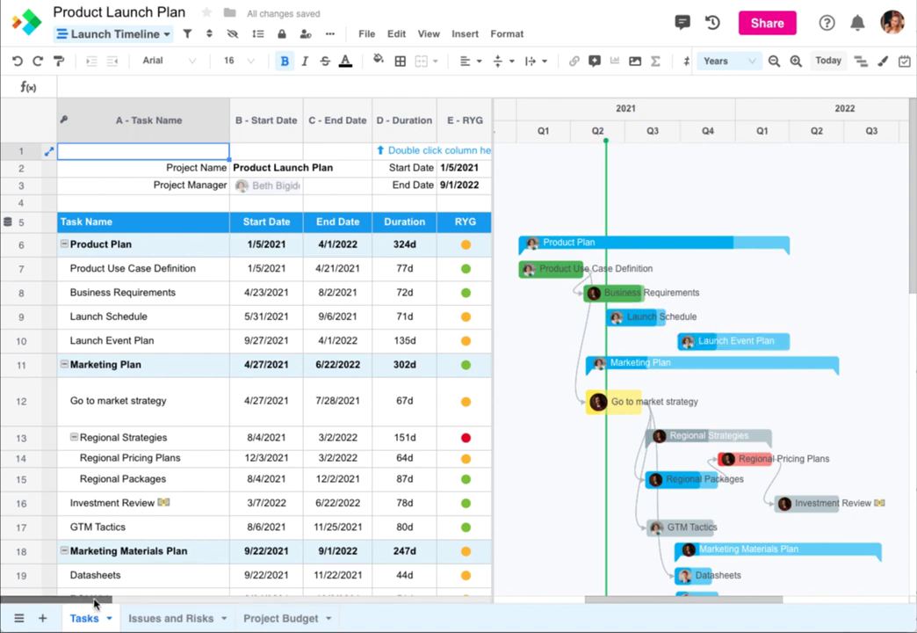
Set the % Complete of Launch Event Plan to 85%
{"action": "left_click_drag", "start_coordinate": [97, 605], "coordinate": [171, 606]}
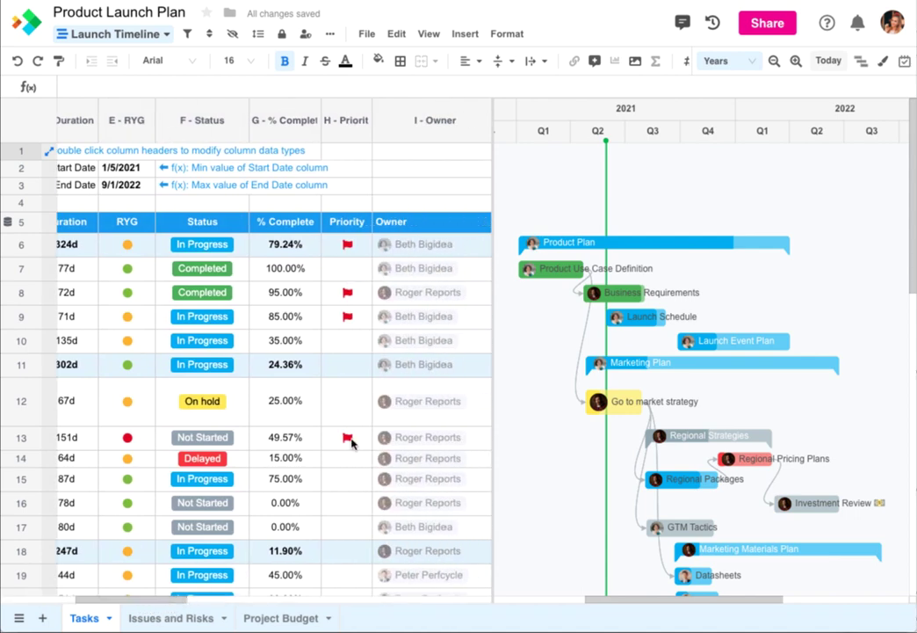
{"action": "left_click", "coordinate": [303, 343]}
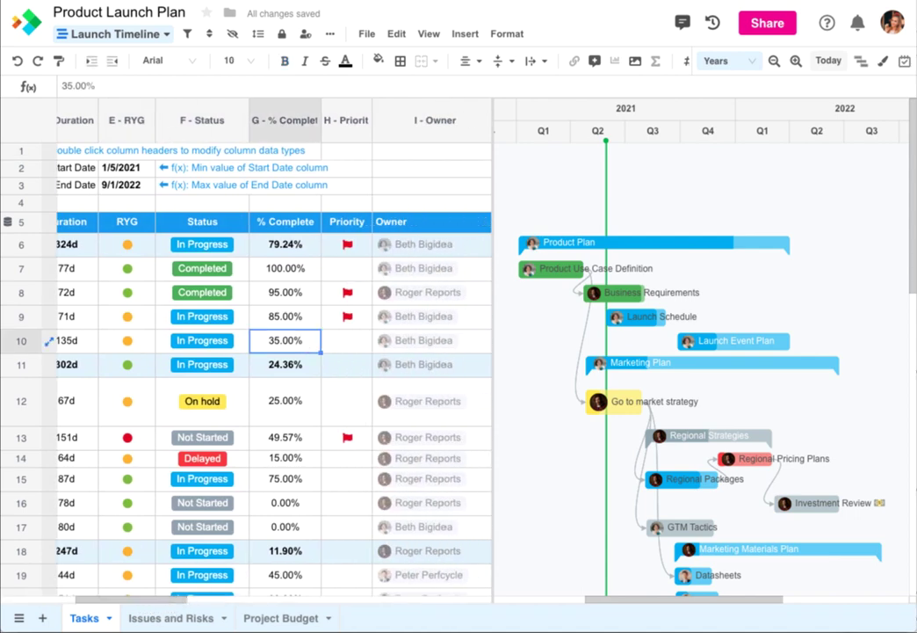
{"action": "type", "text": "85"}
{"action": "key", "text": "Return"}
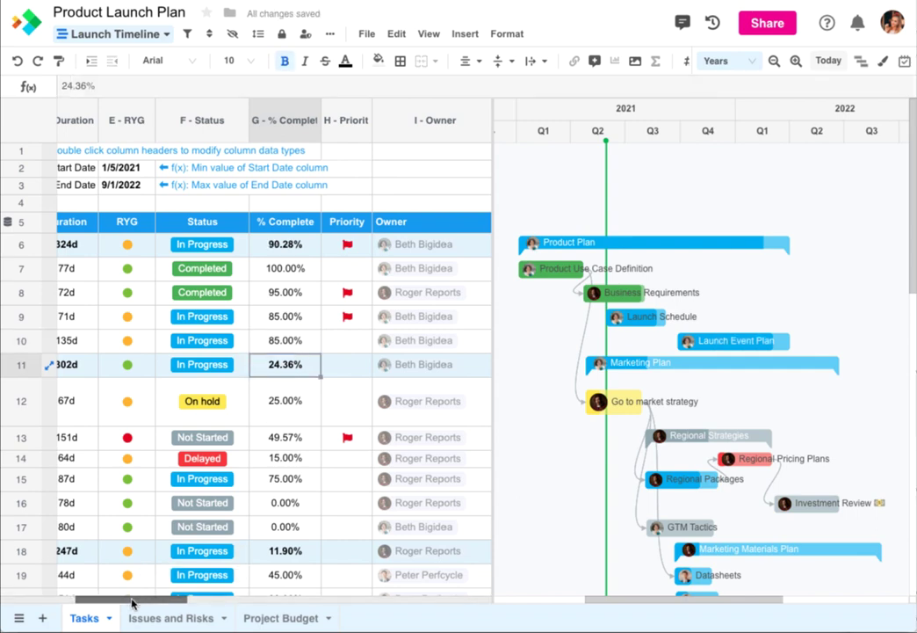
Indent the Launch Event Plan row to make it a child task of Launch Schedule
{"action": "left_click_drag", "start_coordinate": [132, 600], "coordinate": [44, 613]}
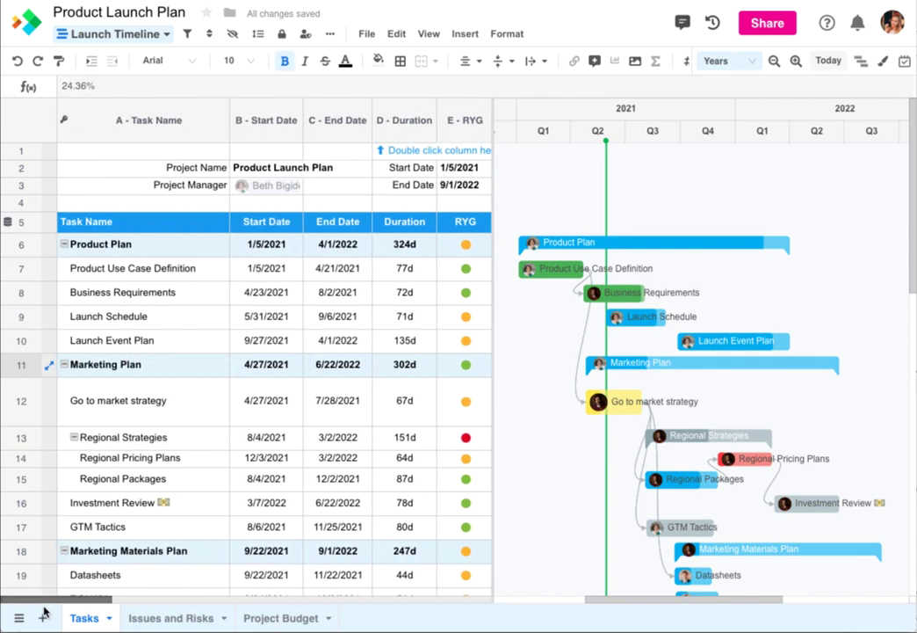
{"action": "left_click", "coordinate": [29, 340]}
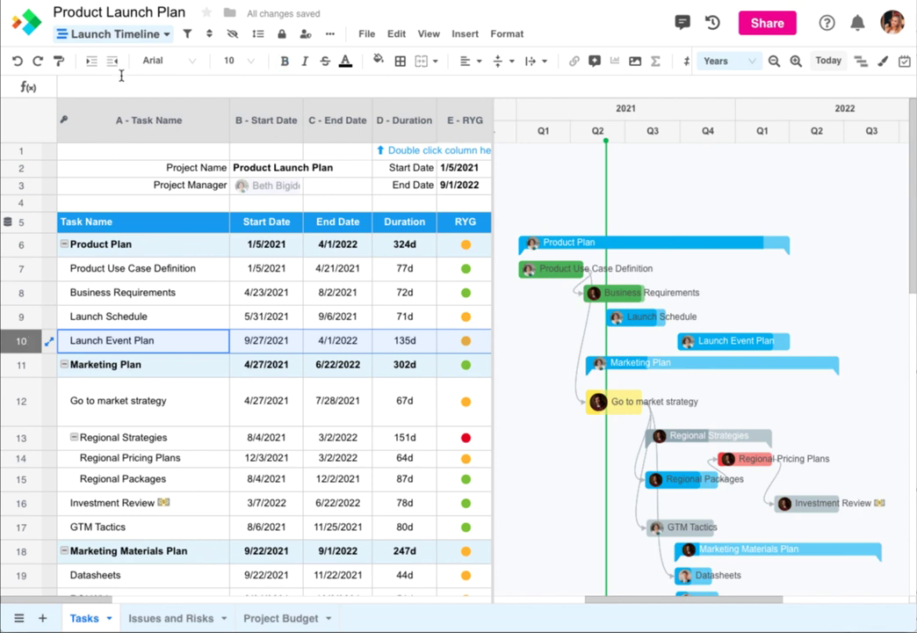
{"action": "left_click", "coordinate": [94, 65]}
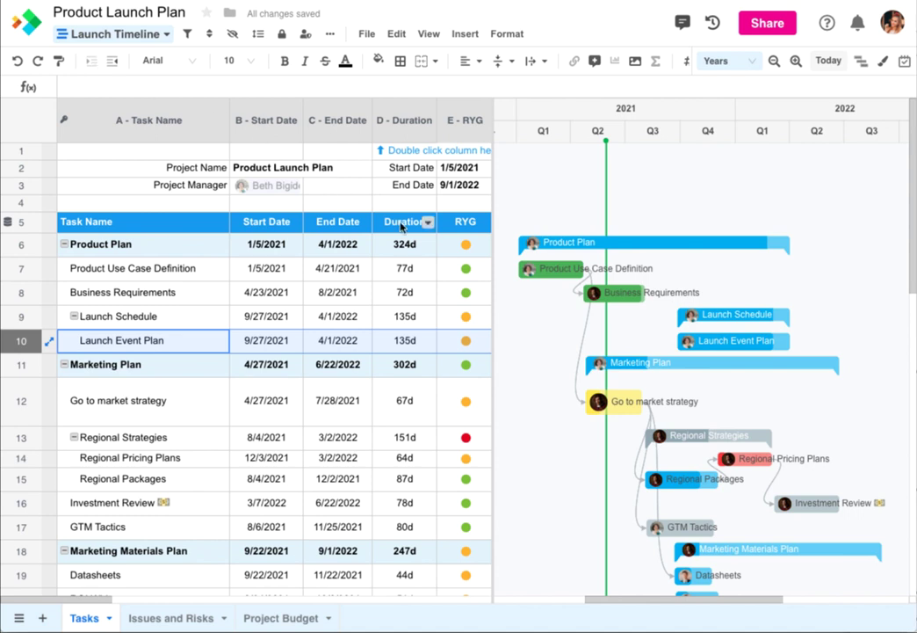
Reschedule the Launch Event Plan bar to start on 7/15/2021 and end on 1/24/2022
{"action": "mouse_move", "coordinate": [677, 341]}
{"action": "left_click_drag", "start_coordinate": [677, 341], "coordinate": [633, 341]}
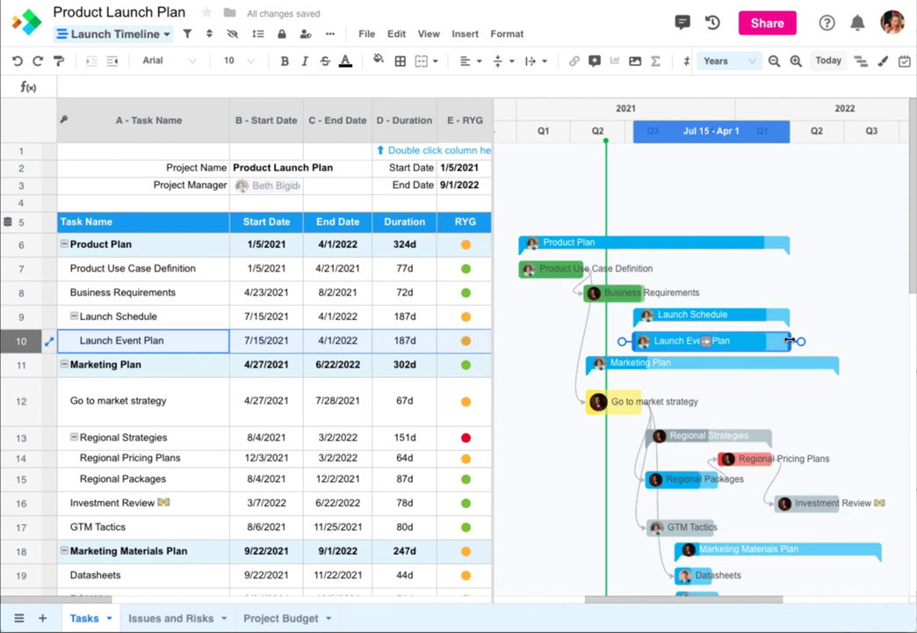
{"action": "left_click_drag", "start_coordinate": [788, 340], "coordinate": [749, 343]}
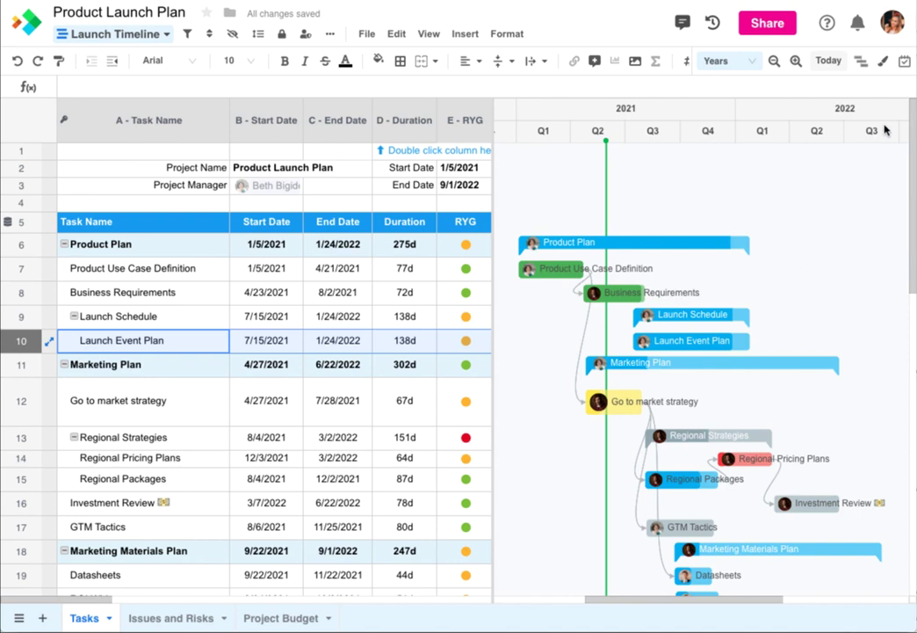
Examine the dependency options in the project management settings and the properties of the Predecessor column
{"action": "left_click", "coordinate": [905, 62]}
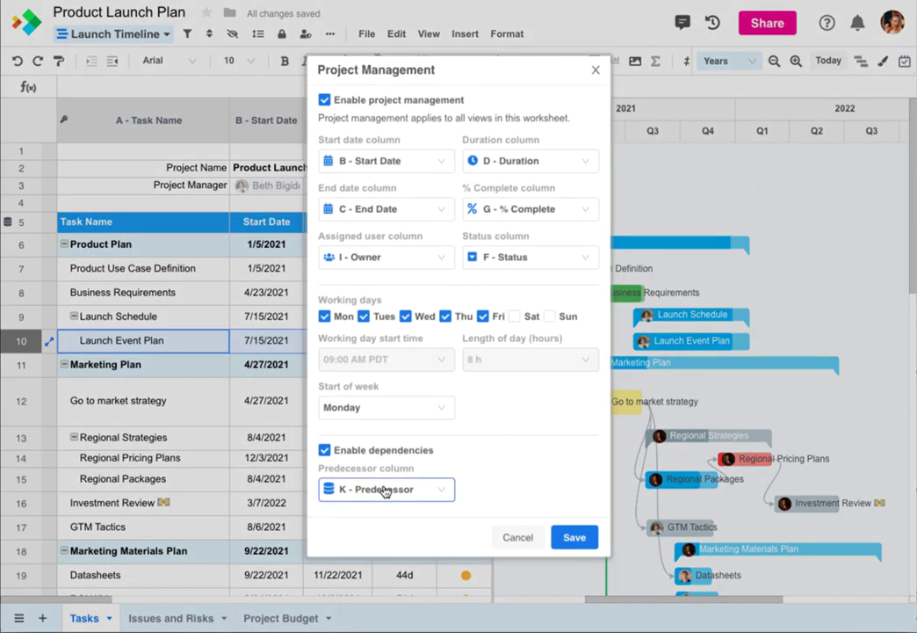
{"action": "left_click", "coordinate": [508, 537]}
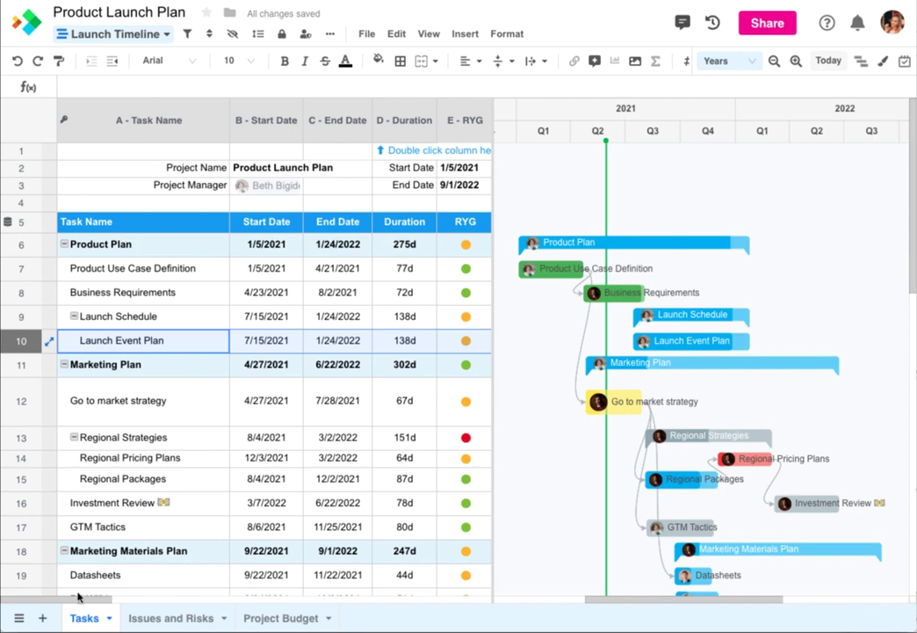
{"action": "left_click_drag", "start_coordinate": [69, 600], "coordinate": [237, 602]}
{"action": "double_click", "coordinate": [286, 130]}
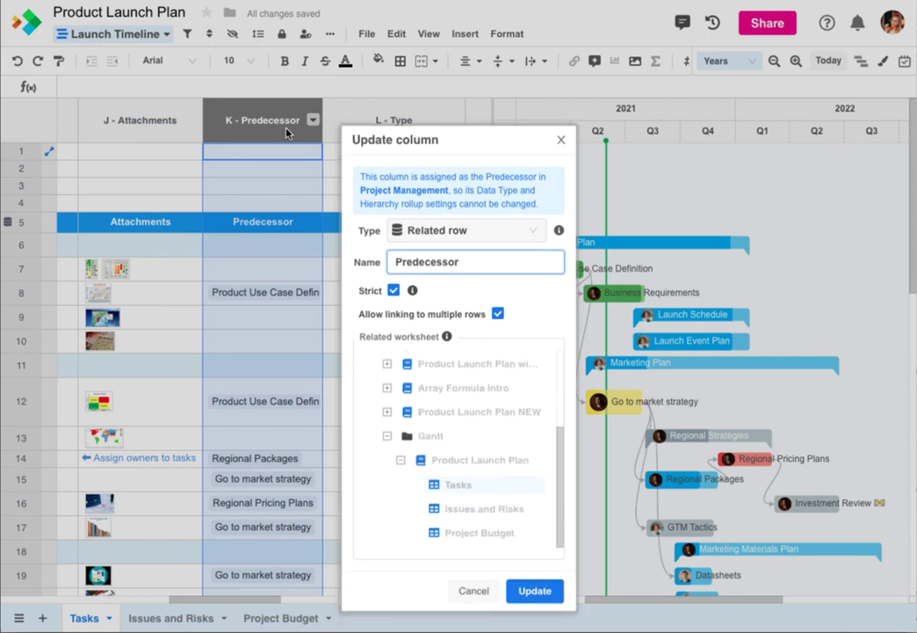
{"action": "left_click", "coordinate": [561, 139]}
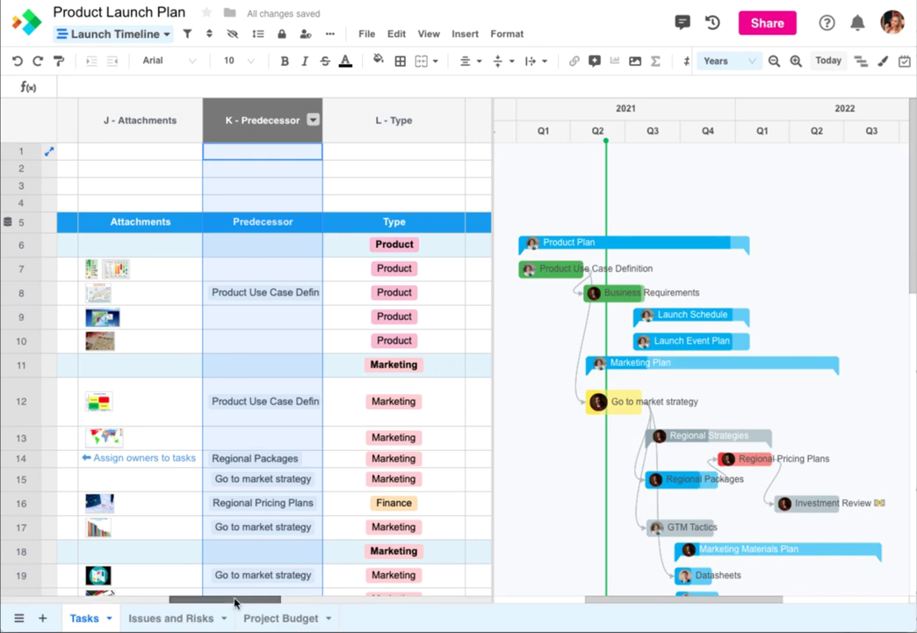
Extend the Go to market strategy bar on the timeline so that it ends on 9/27/2021
{"action": "left_click_drag", "start_coordinate": [279, 600], "coordinate": [154, 602]}
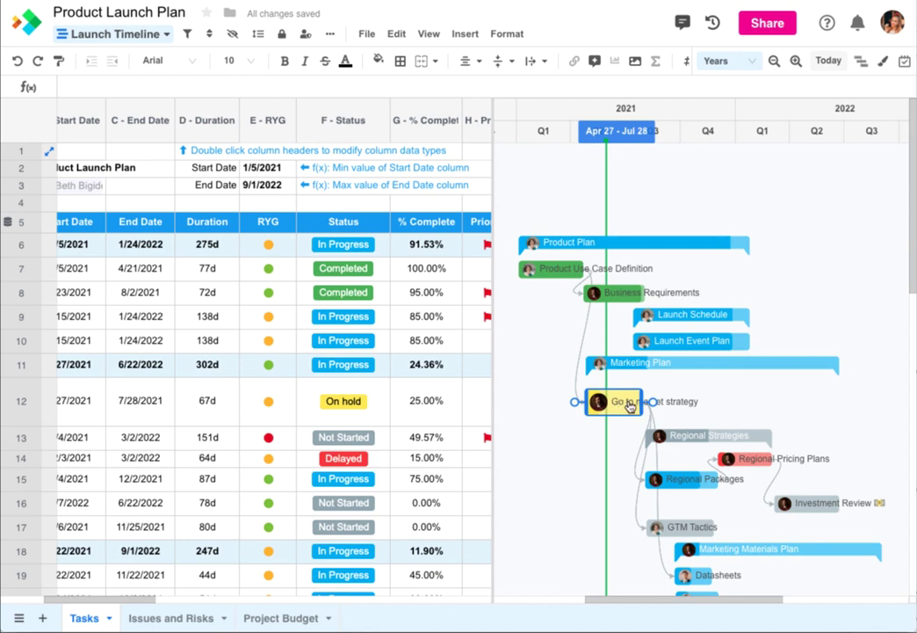
{"action": "left_click_drag", "start_coordinate": [640, 402], "coordinate": [679, 401]}
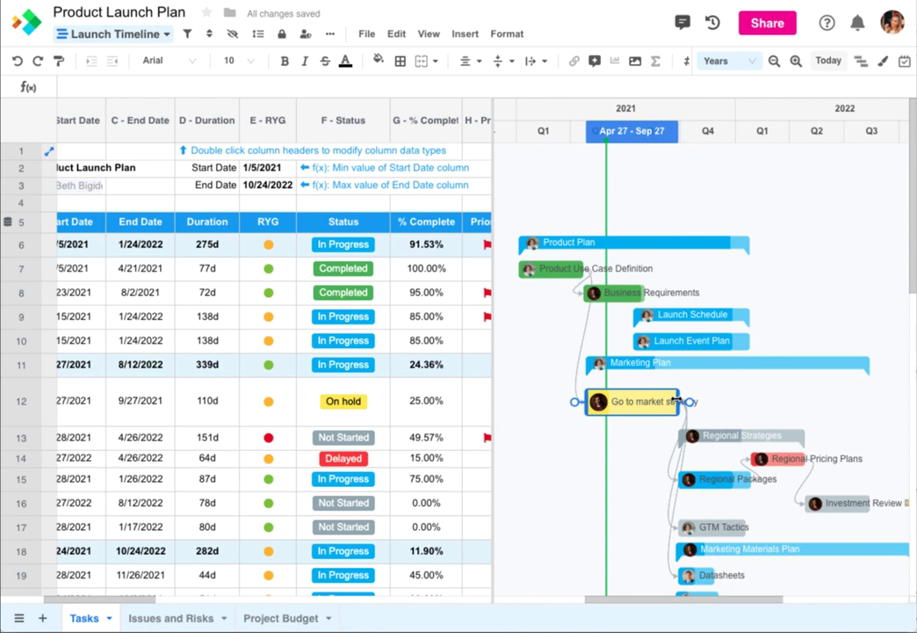
Try moving the Investment Review bar ahead of the end of its predecessor Regional Pricing Plans, and undo the move
{"action": "left_click_drag", "start_coordinate": [830, 504], "coordinate": [802, 512]}
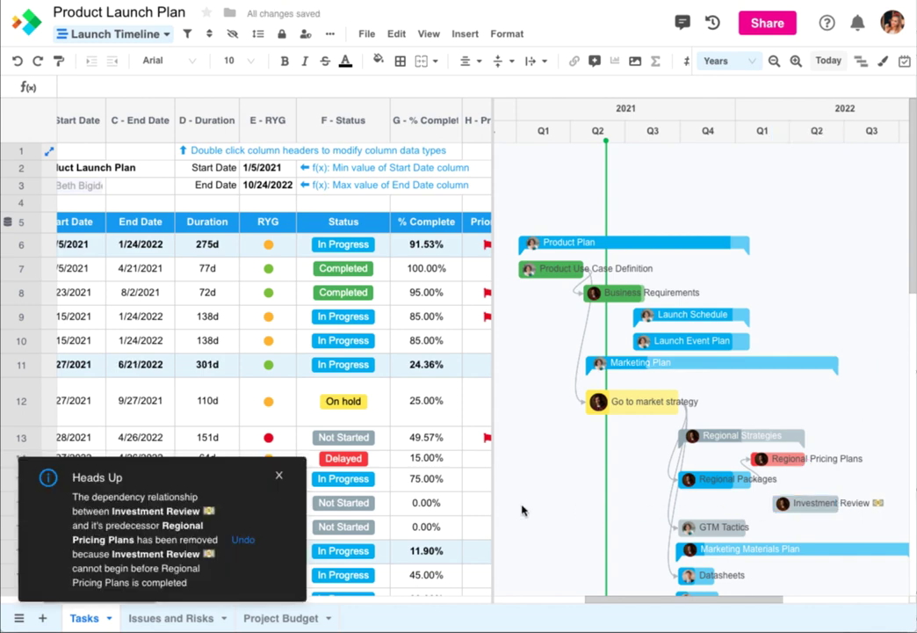
{"action": "left_click", "coordinate": [243, 539]}
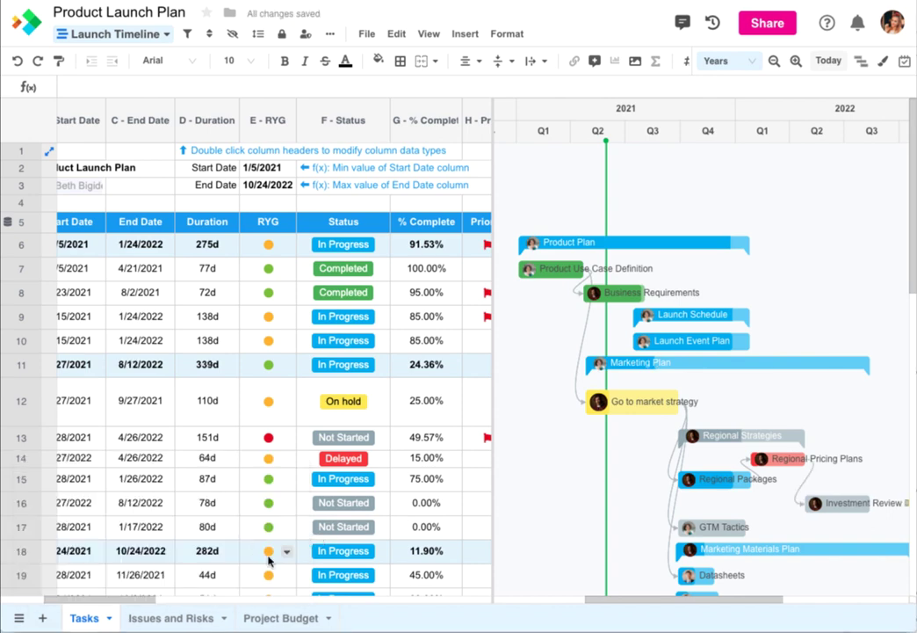
Enter 10/17/2022 as the start date of the Launch row at the end of the task list
{"action": "scroll", "coordinate": [268, 558], "scroll_direction": "down", "scroll_amount": 8}
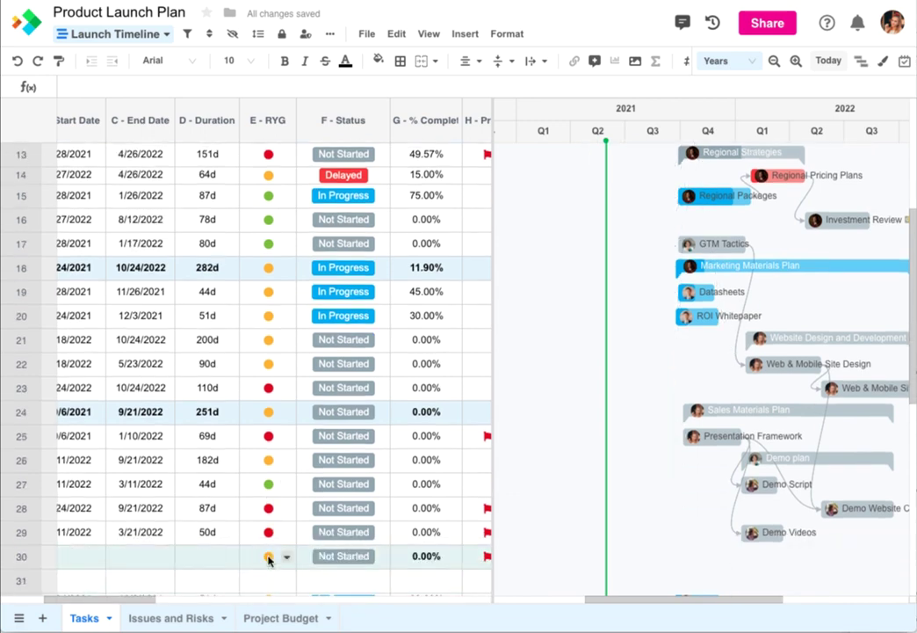
{"action": "left_click_drag", "start_coordinate": [144, 605], "coordinate": [79, 606]}
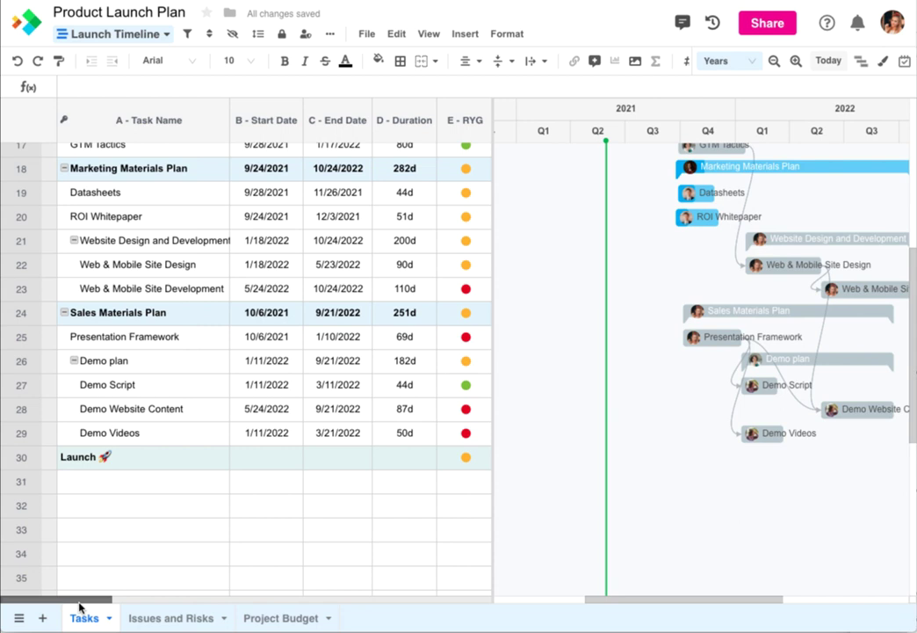
{"action": "left_click", "coordinate": [258, 462]}
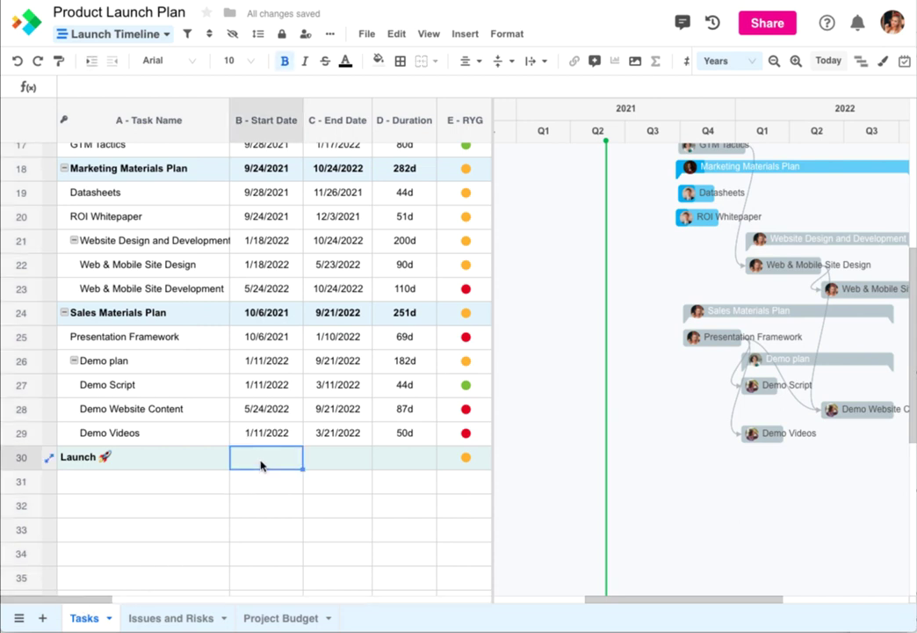
{"action": "type", "text": "10/1"}
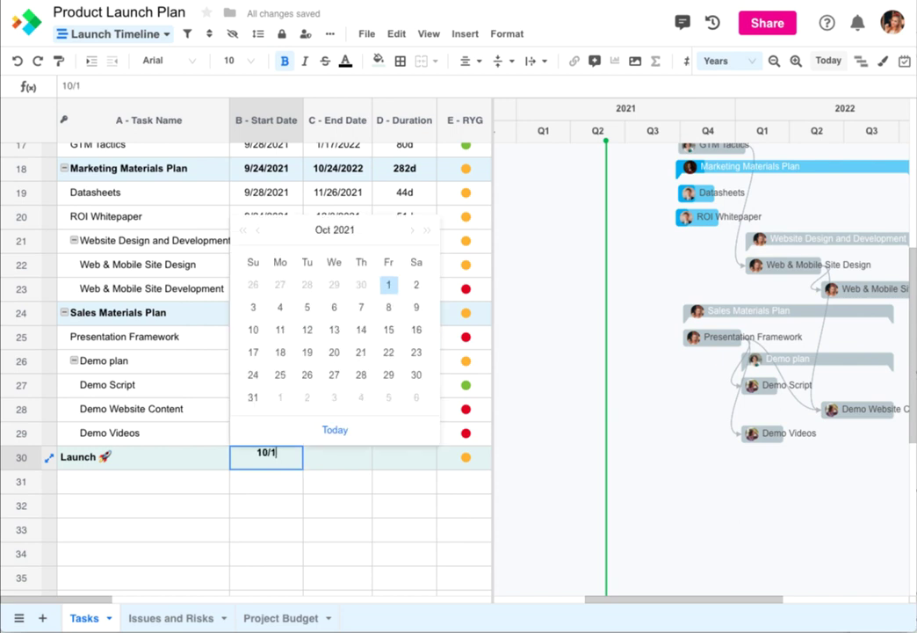
{"action": "type", "text": "7/2022"}
{"action": "key", "text": "Tab"}
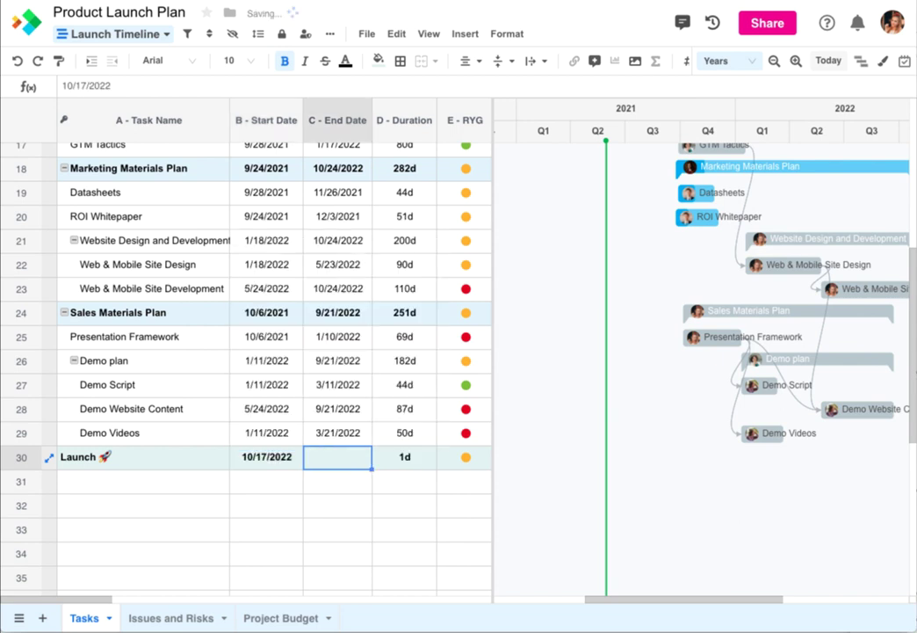
Turn the Launch row into a milestone with a duration of 0 and make it dependent on Web & Mobile Site Development
{"action": "left_click_drag", "start_coordinate": [609, 600], "coordinate": [671, 604]}
{"action": "left_click", "coordinate": [405, 464]}
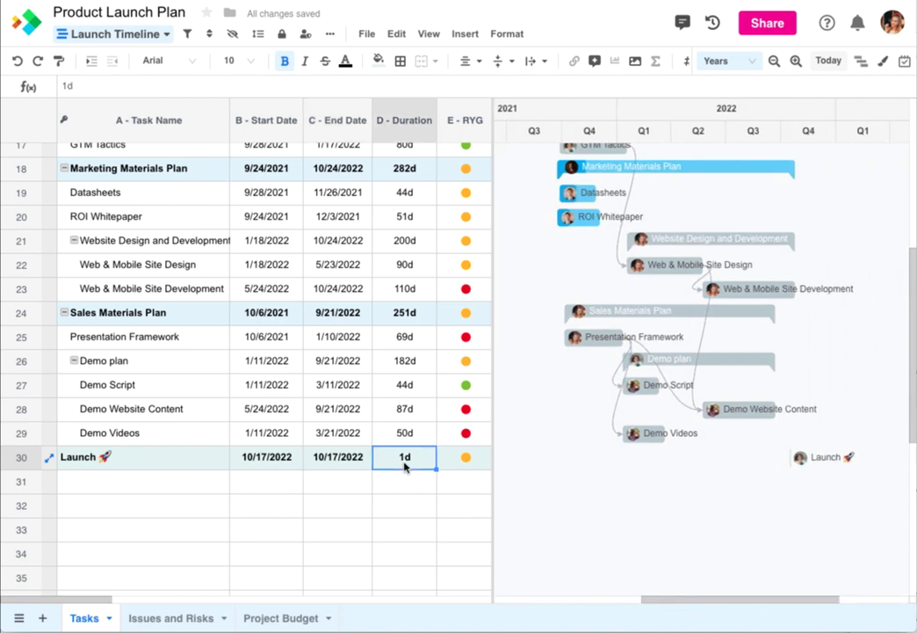
{"action": "type", "text": "0"}
{"action": "key", "text": "Return"}
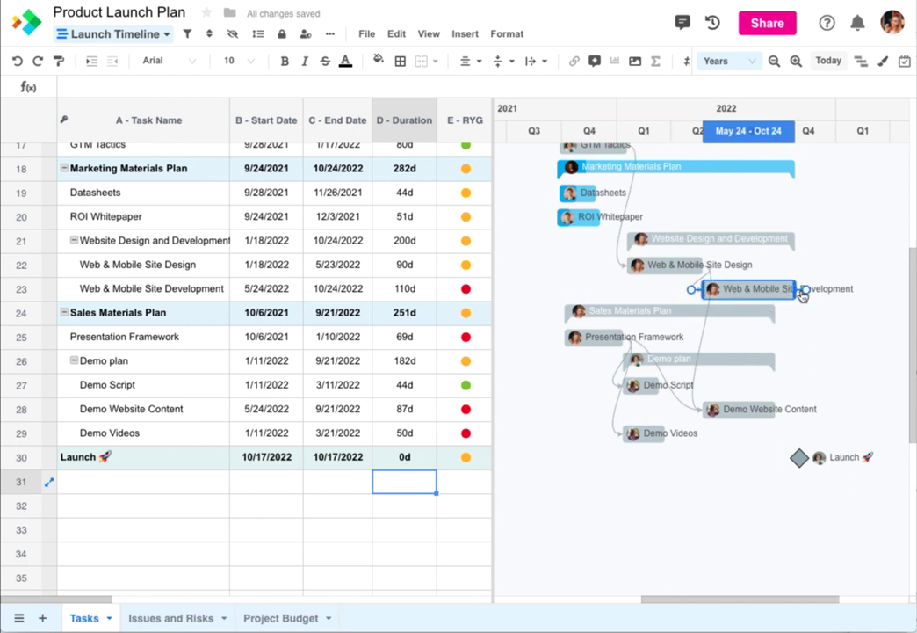
{"action": "left_click_drag", "start_coordinate": [807, 293], "coordinate": [799, 463]}
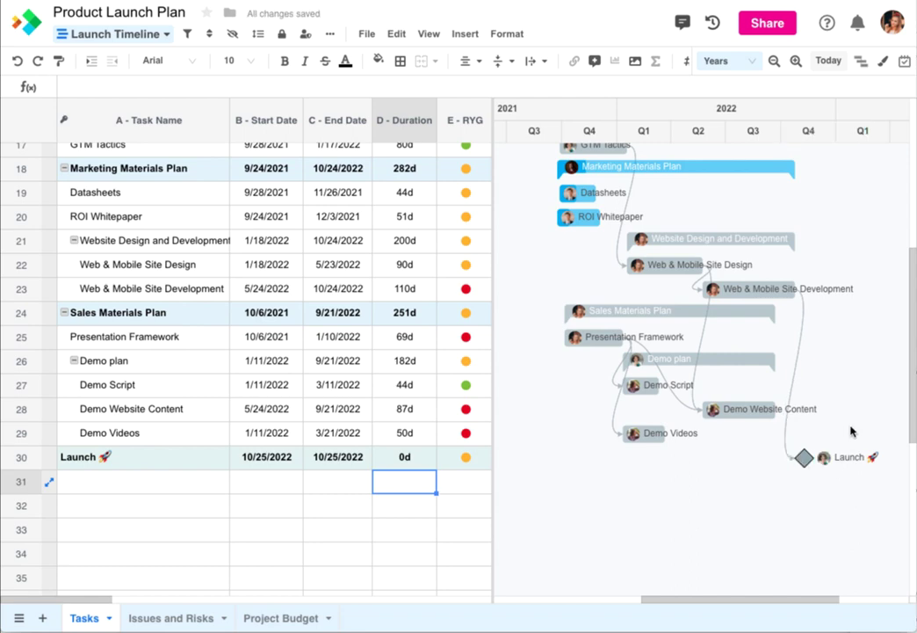
Highlight the critical path on the Gantt timeline and fit the plan's 2021 and 2022 quarters in view
{"action": "scroll", "coordinate": [908, 355], "scroll_direction": "up", "scroll_amount": 5}
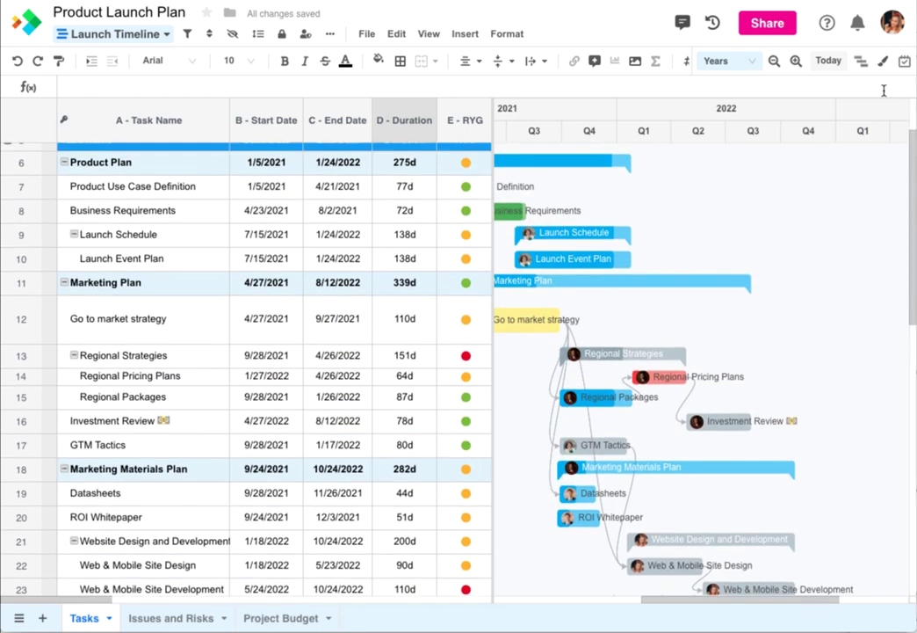
{"action": "left_click", "coordinate": [861, 63]}
{"action": "left_click", "coordinate": [774, 60]}
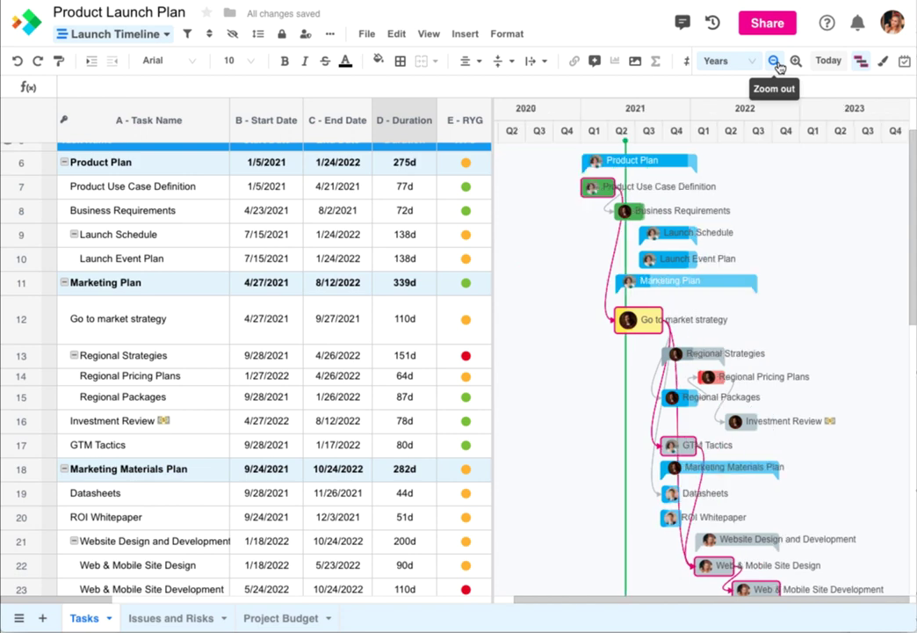
{"action": "left_click", "coordinate": [796, 61]}
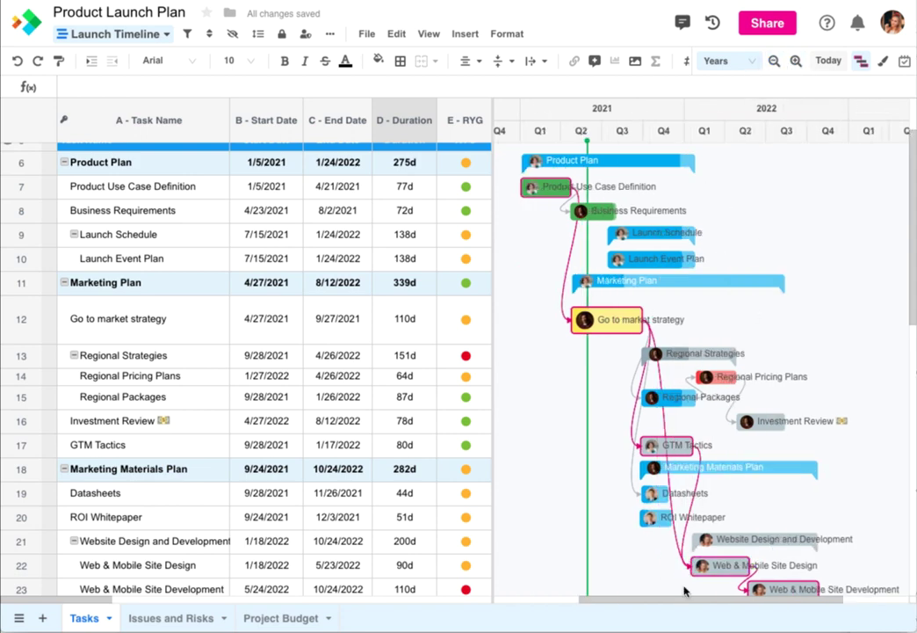
{"action": "left_click_drag", "start_coordinate": [684, 605], "coordinate": [692, 608]}
{"action": "mouse_move", "coordinate": [906, 207]}
{"action": "left_mouse_down"}
{"action": "mouse_move", "coordinate": [903, 303]}
{"action": "mouse_move", "coordinate": [913, 198]}
{"action": "left_mouse_up"}
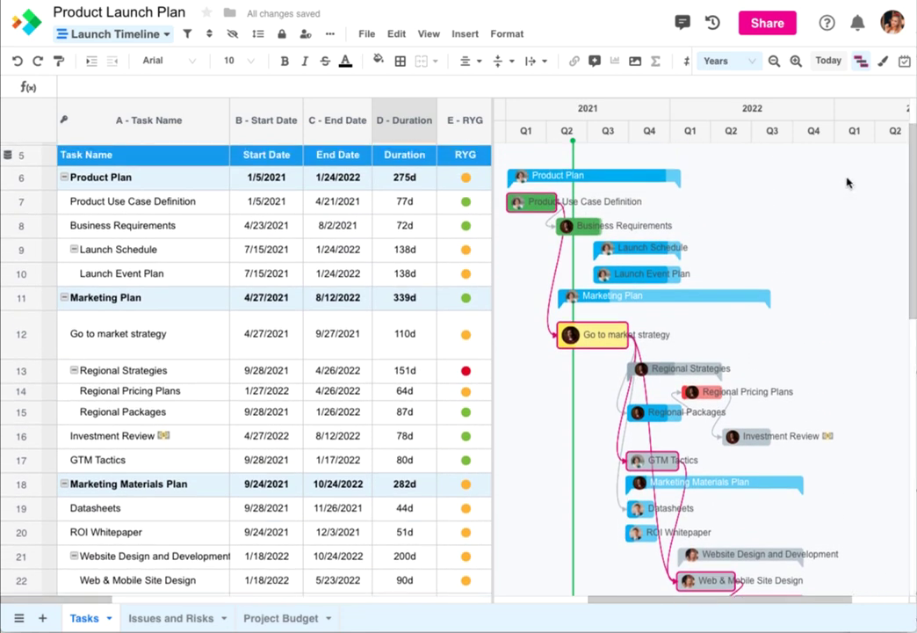
Label the Gantt task bars with the Start Date column in the chart's appearance settings
{"action": "left_click", "coordinate": [884, 65]}
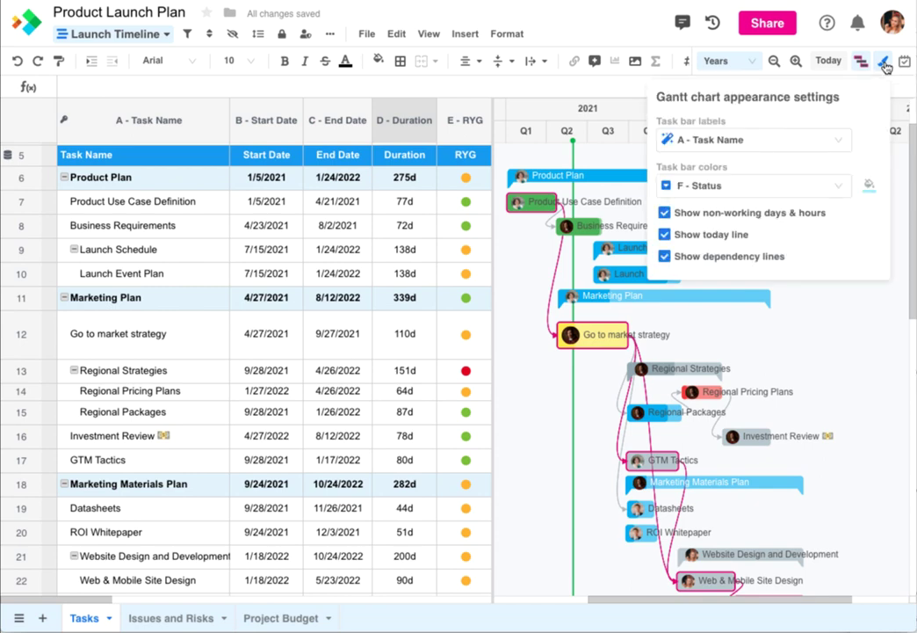
{"action": "left_click", "coordinate": [770, 141]}
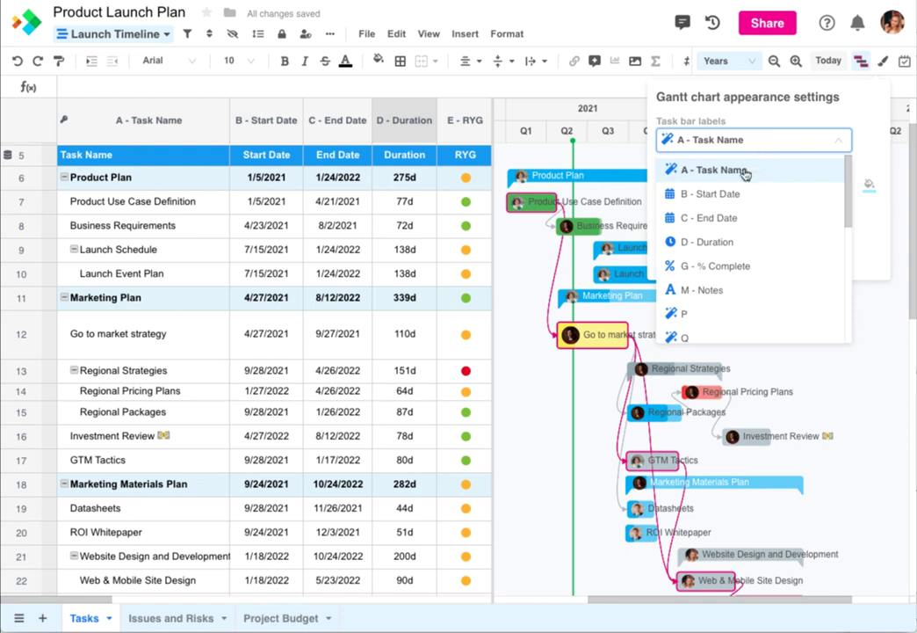
{"action": "left_click", "coordinate": [733, 194]}
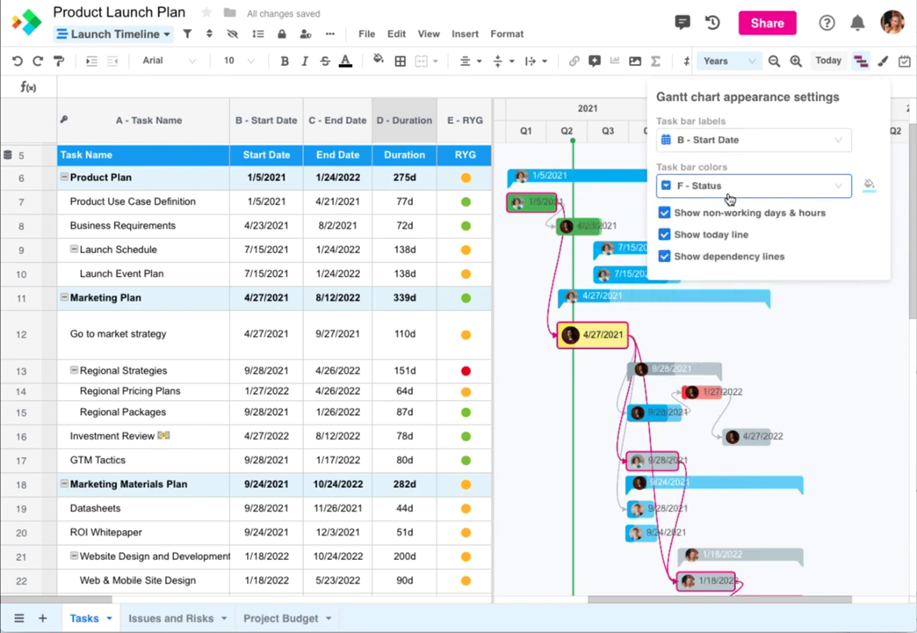
Color all Gantt task bars with one specific color, orange, instead of by Status
{"action": "left_click", "coordinate": [842, 187]}
{"action": "left_click", "coordinate": [815, 213]}
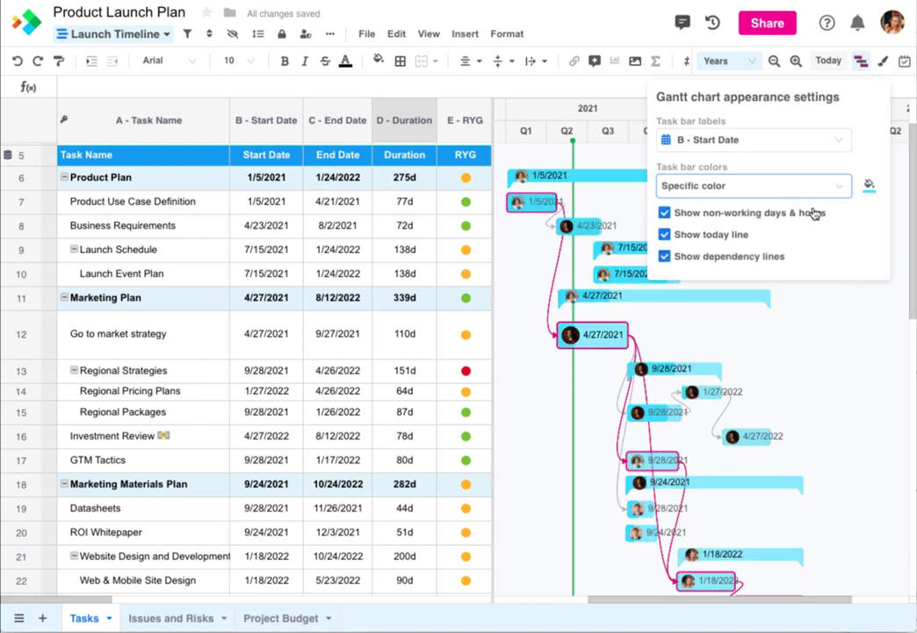
{"action": "left_click", "coordinate": [868, 186]}
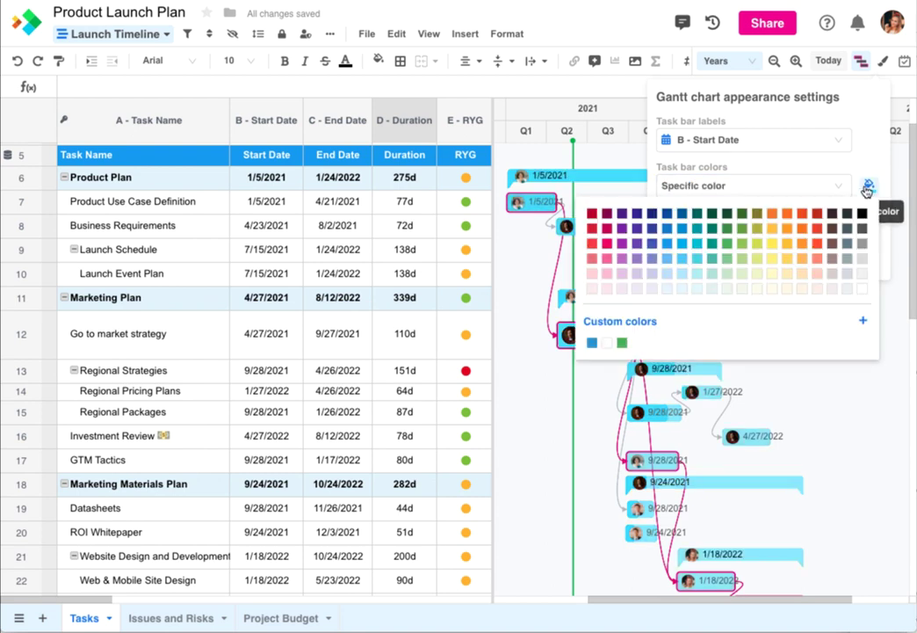
{"action": "left_click", "coordinate": [802, 246]}
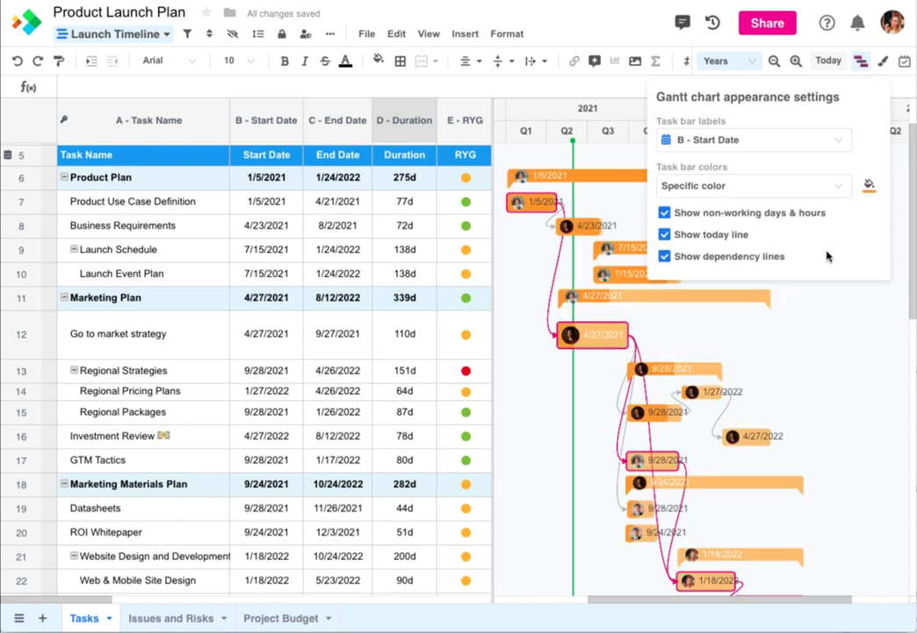
Check the Type column in the sheet and color the Gantt task bars by L - Type
{"action": "left_click_drag", "start_coordinate": [101, 603], "coordinate": [290, 612]}
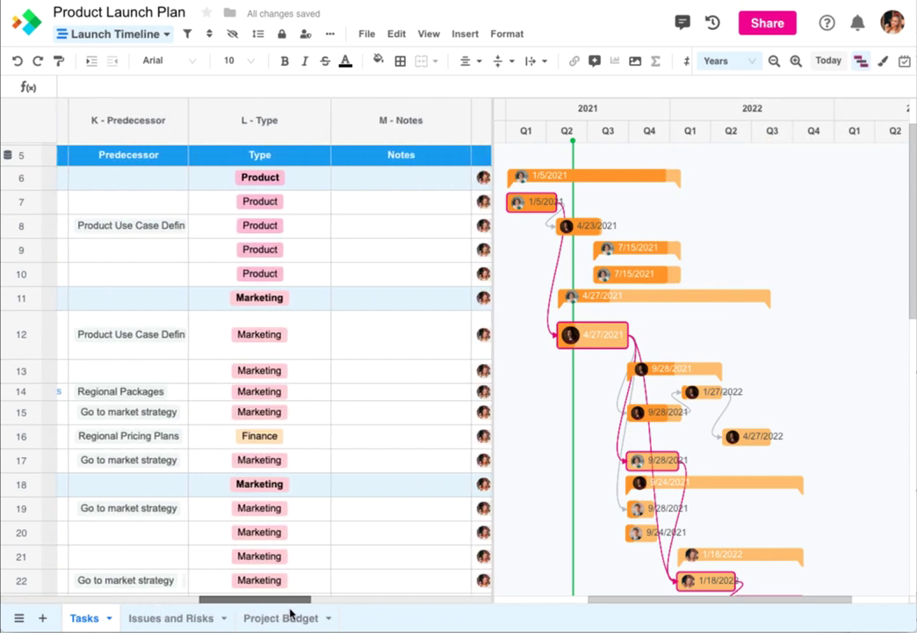
{"action": "left_click", "coordinate": [882, 62]}
{"action": "left_click", "coordinate": [711, 189]}
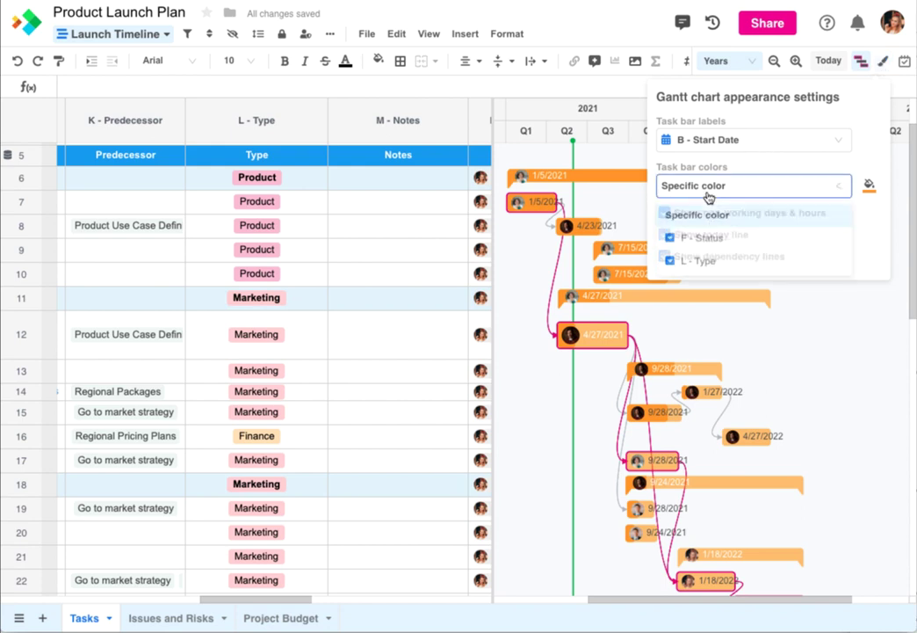
{"action": "left_click", "coordinate": [682, 264]}
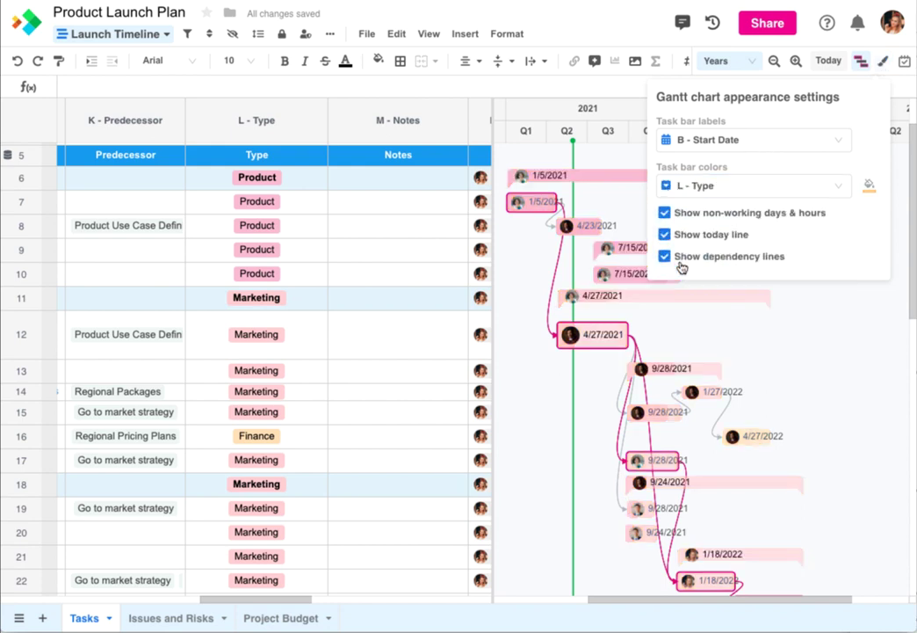